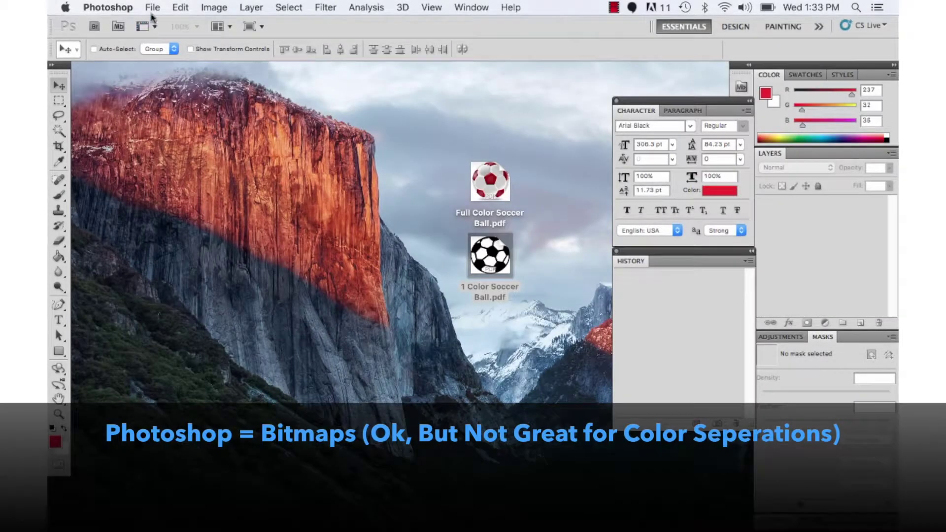
Step: Create a new 12 × 18 inch CMYK document with a resolution of 600 pixels/inch and a transparent background
click(151, 9)
click(151, 26)
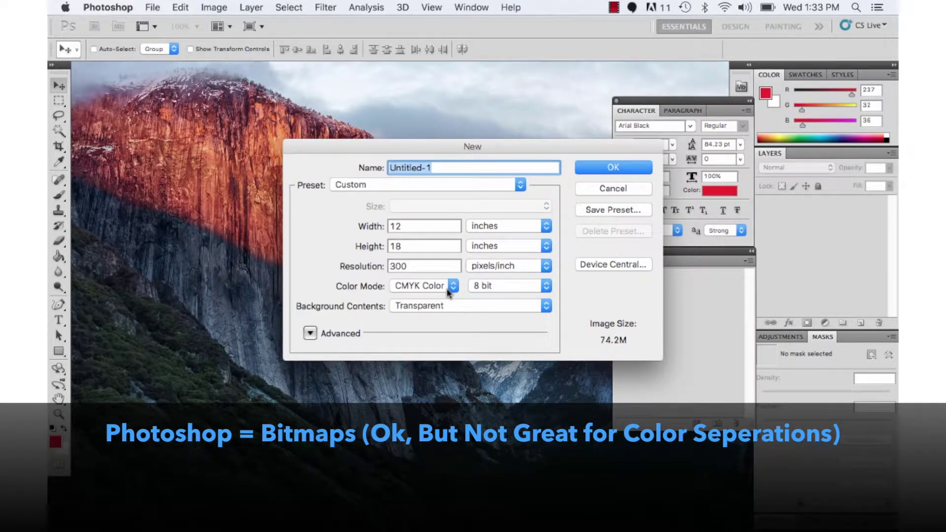
click(422, 268)
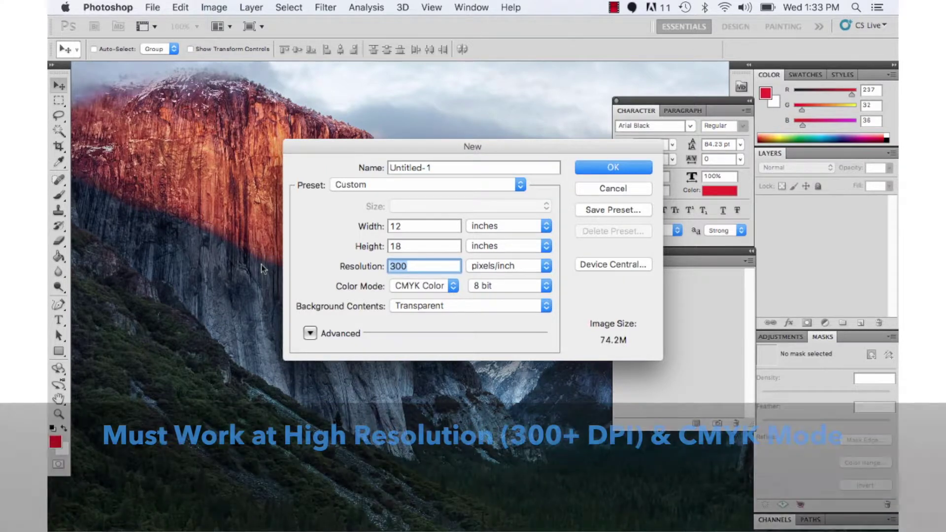
text(600)
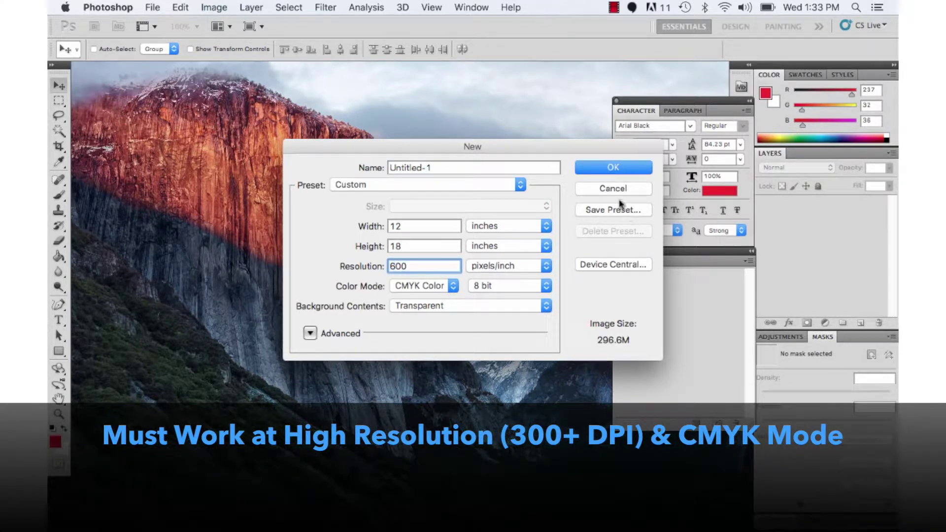
click(611, 169)
Step: Place 1 Color Soccer Ball.pdf in the document, enlarged to nearly the page width and positioned in the upper-middle area
drag(500, 251, 200, 185)
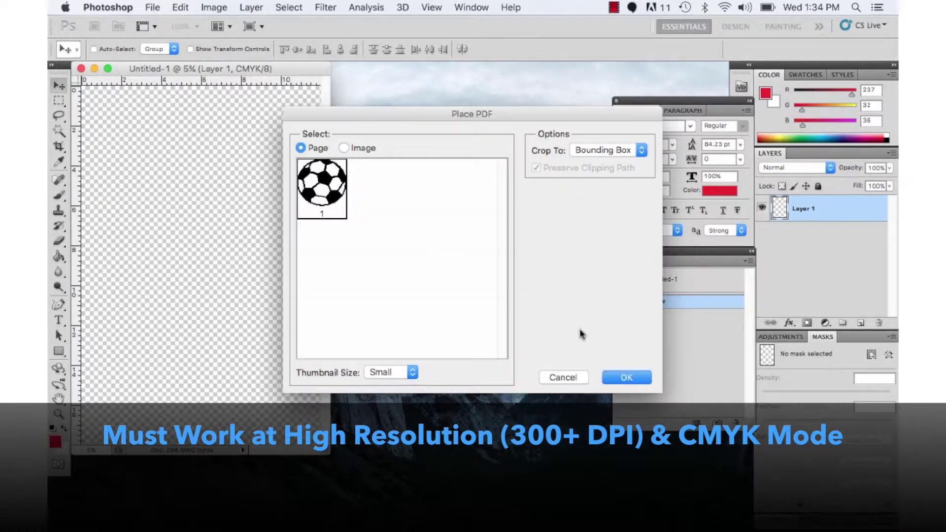
click(640, 381)
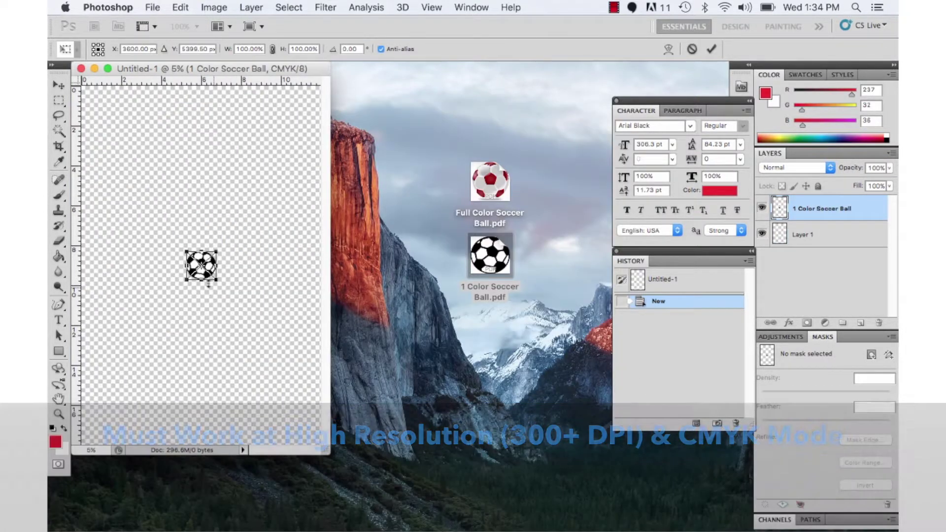
drag(218, 281, 387, 443)
drag(293, 383, 209, 261)
key(Return)
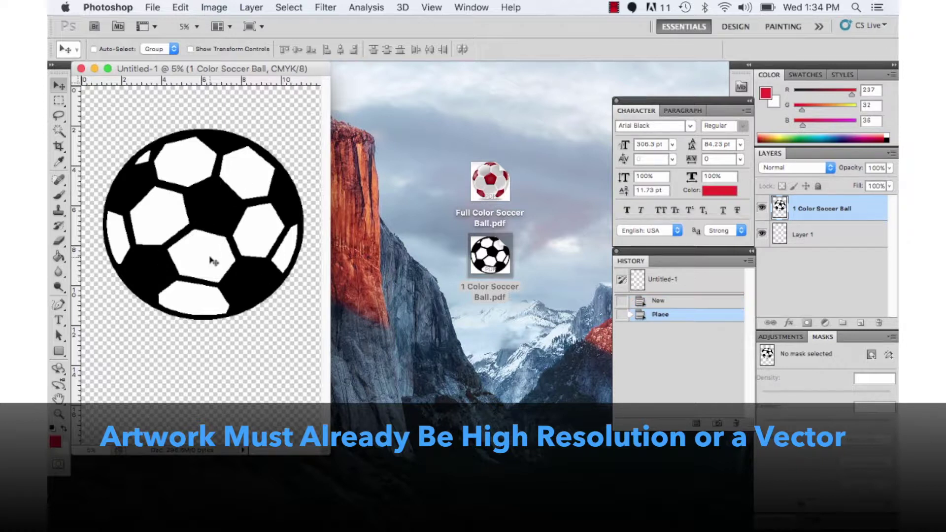
Step: Examine the edges of the placed soccer ball artwork up close, then return to the full page view
key(super+equal)
key(super+equal)
key(super+equal)
key(super+equal)
key(super+equal)
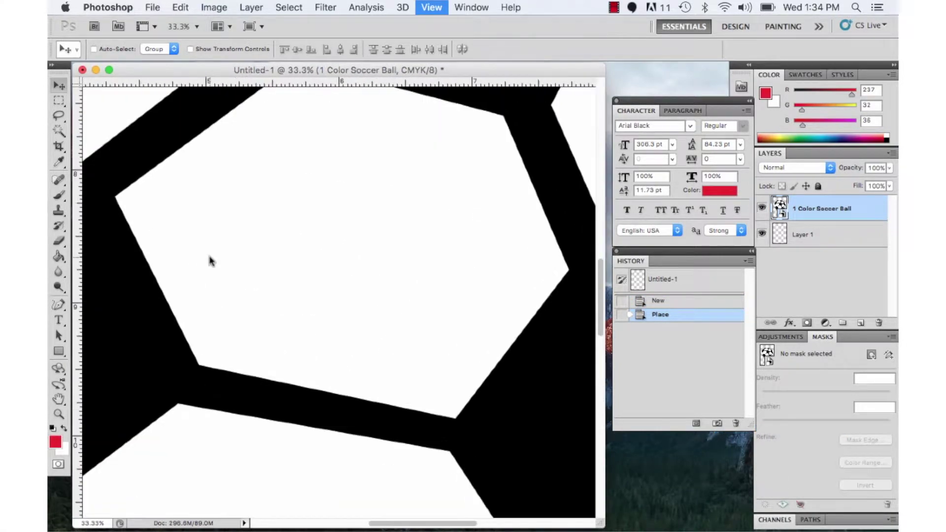
key(super+equal)
scroll(197, 264, down, 10)
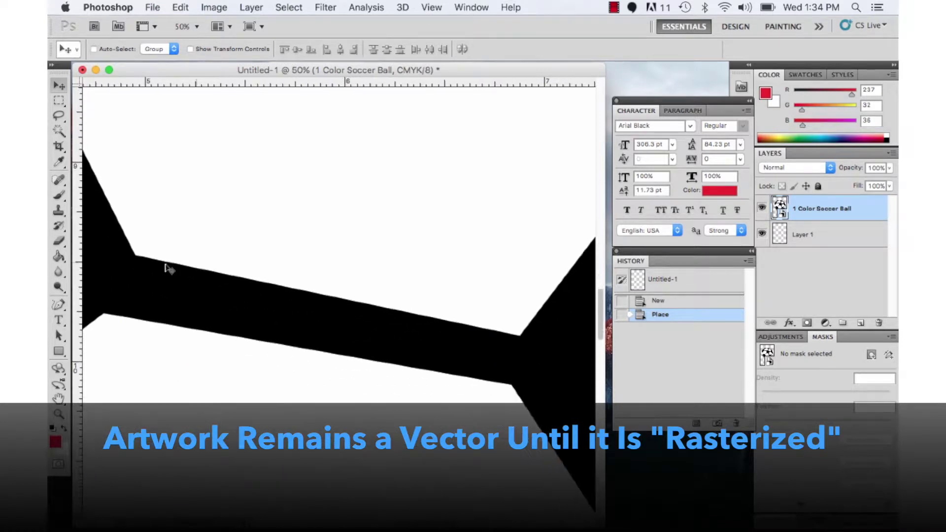
scroll(222, 407, left, 8)
scroll(221, 407, down, 3)
scroll(219, 398, left, 3)
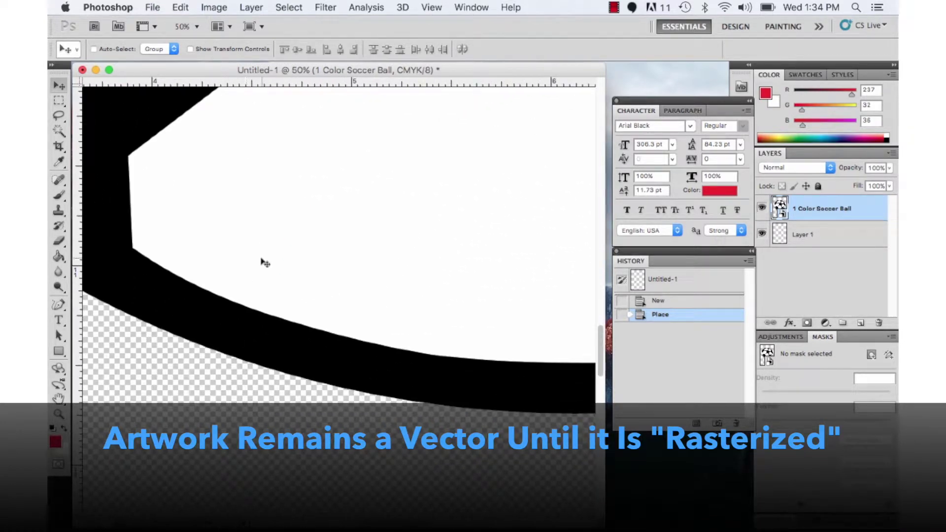
scroll(265, 263, down, 4)
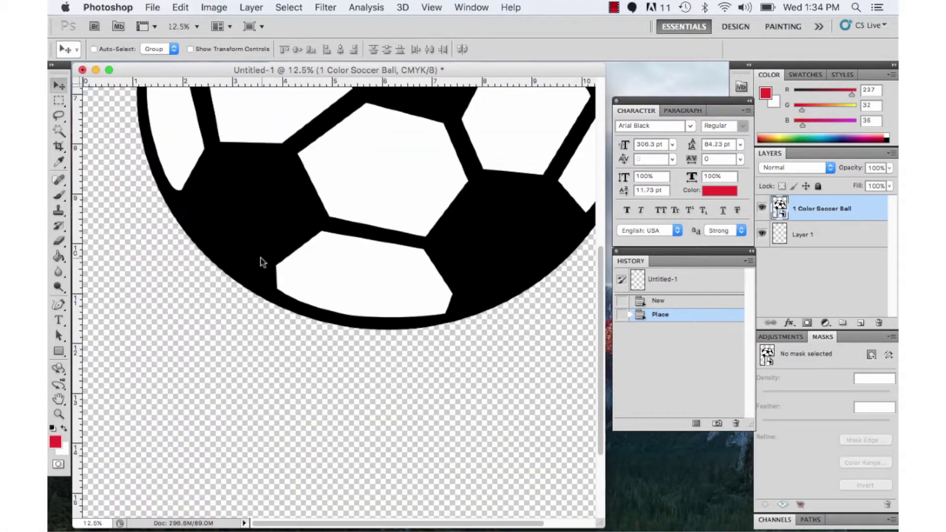
key(super+minus)
key(super+minus)
key(super+minus)
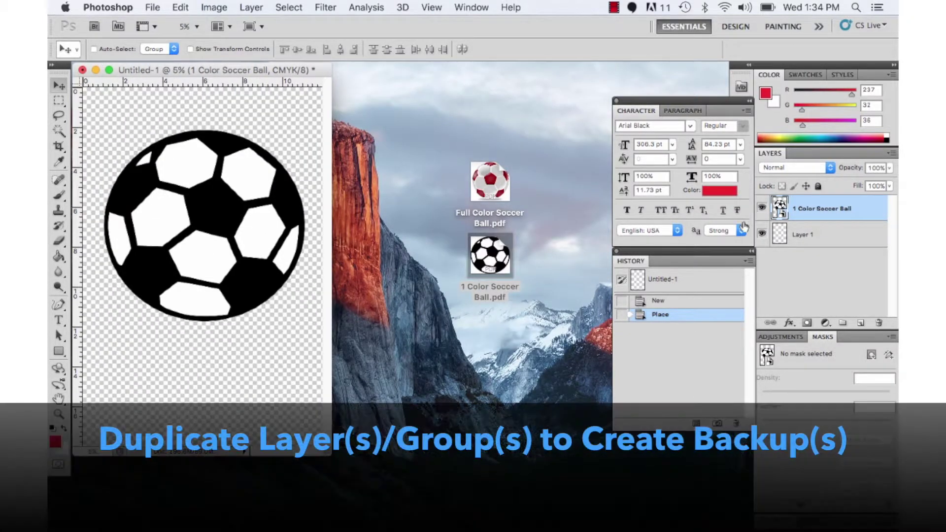
Step: Duplicate the 1 Color Soccer Ball layer twice to keep backups, accepting the default copy names
right_click(844, 202)
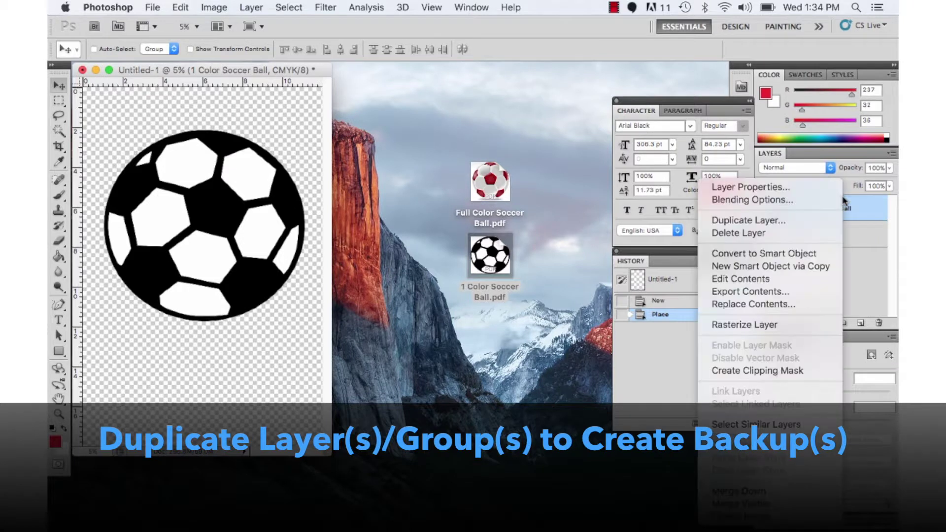
click(814, 216)
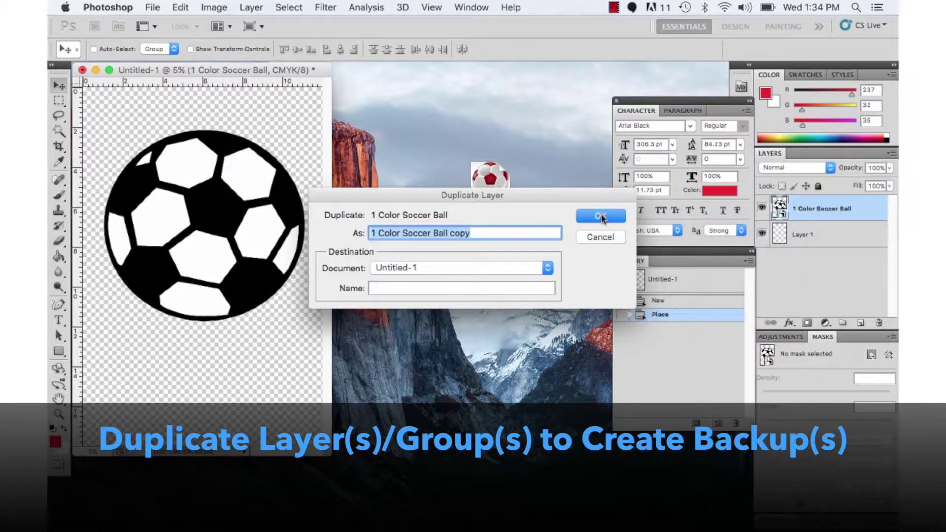
click(600, 217)
right_click(821, 208)
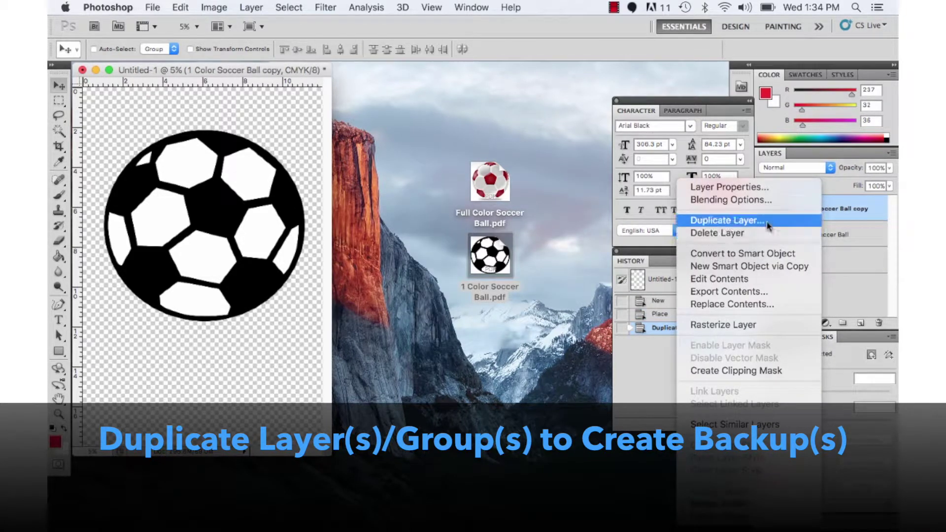
click(768, 220)
click(619, 217)
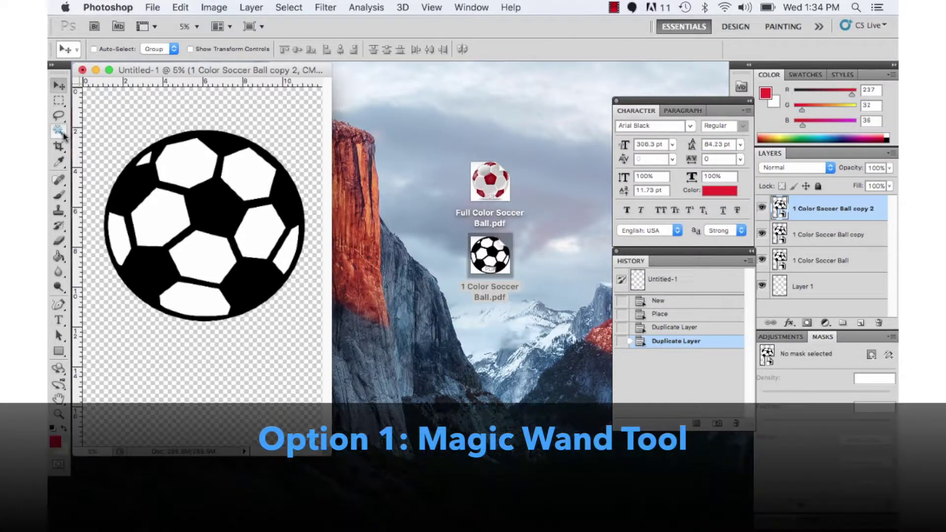
Step: Select all the white panels of the soccer ball with the Magic Wand, adding each panel to the selection
click(289, 7)
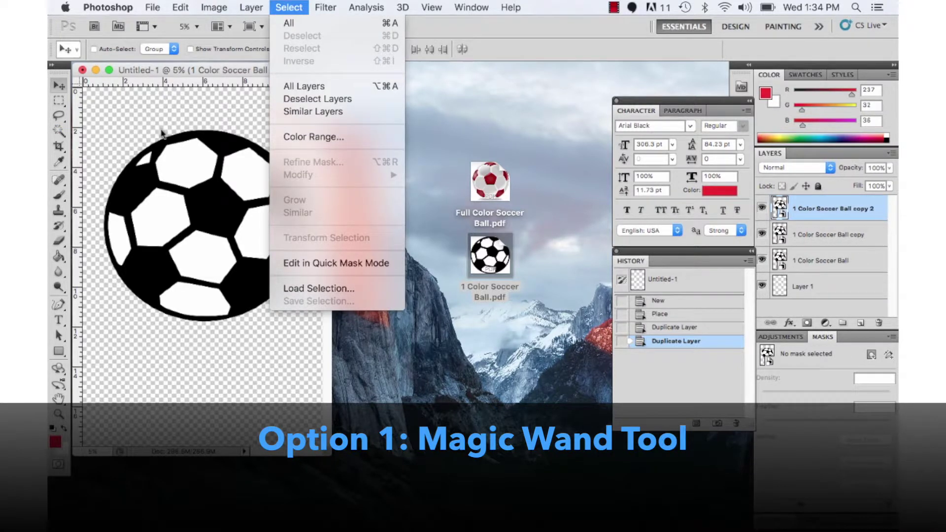
click(106, 121)
click(60, 130)
click(145, 159)
shift+click(186, 158)
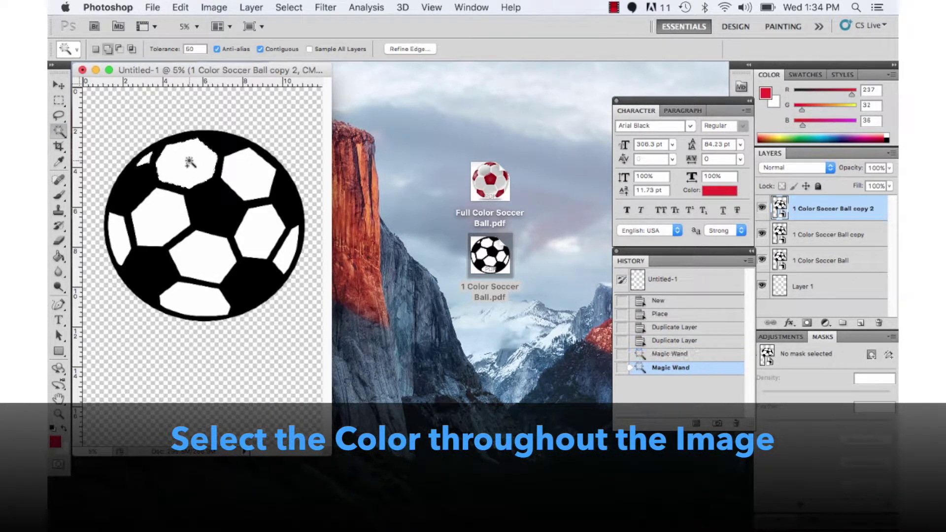
shift+click(154, 217)
shift+click(112, 236)
shift+click(216, 255)
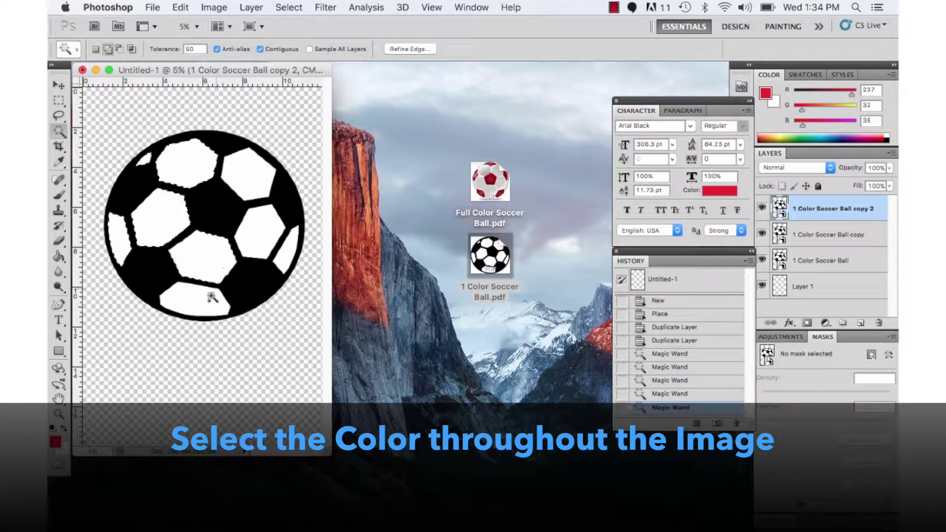
shift+click(210, 296)
shift+click(283, 254)
shift+click(260, 229)
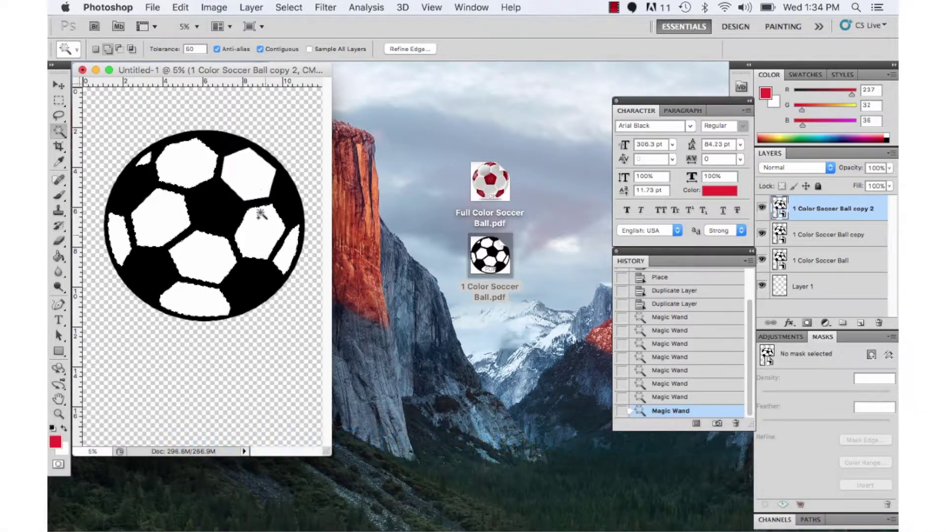
shift+click(253, 178)
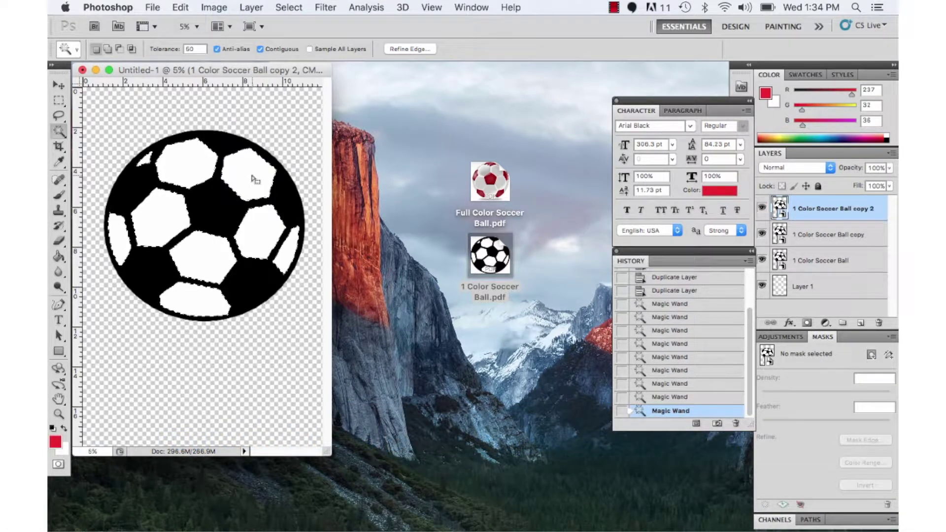
Step: Rasterize the 1 Color Soccer Ball copy 2 layer and delete its selected white panels
right_click(815, 209)
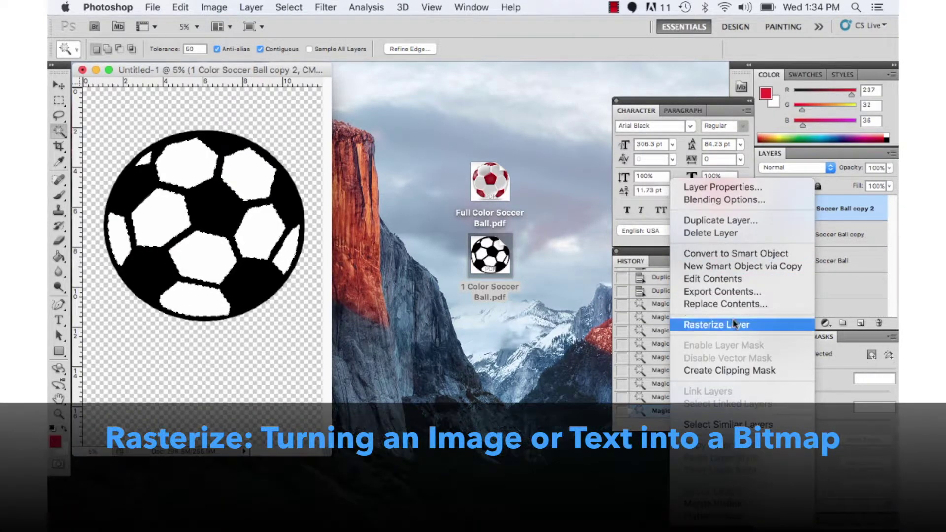
click(738, 325)
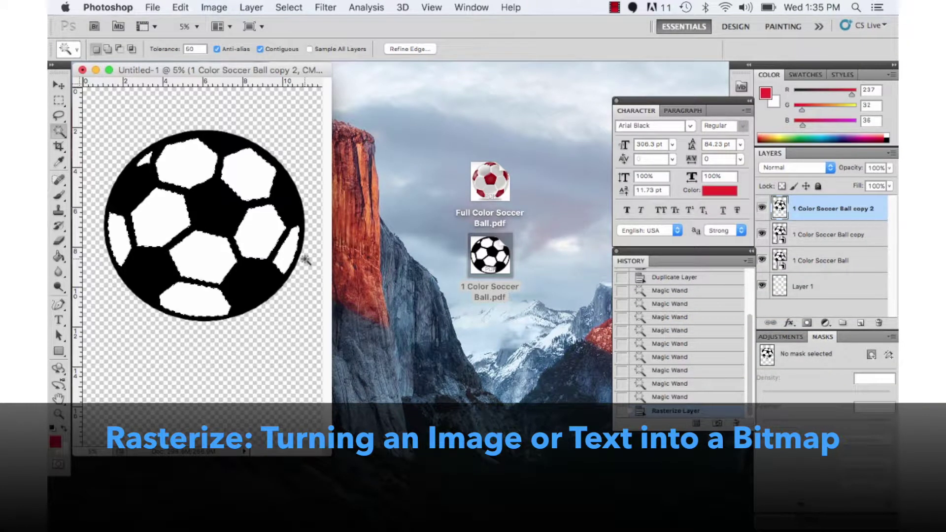
key(Delete)
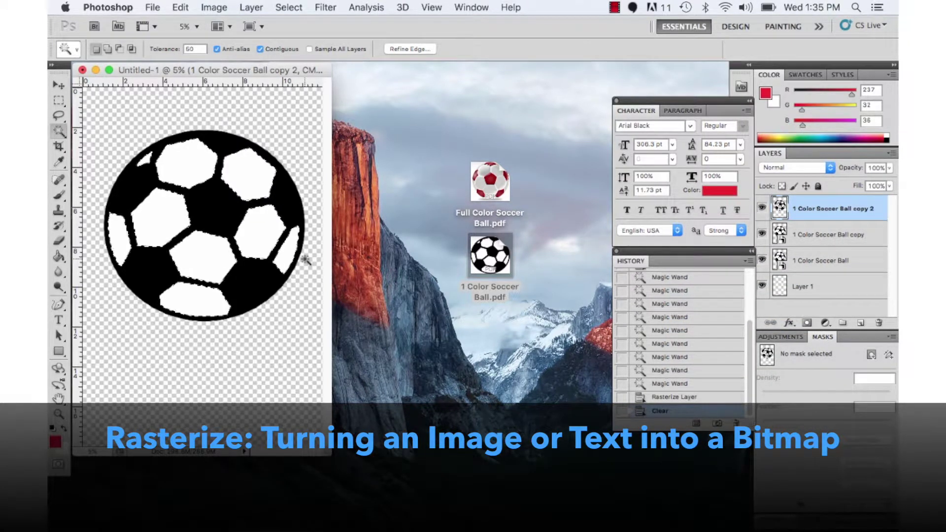
Step: Hide the 1 Color Soccer Ball copy and 1 Color Soccer Ball layers
click(761, 235)
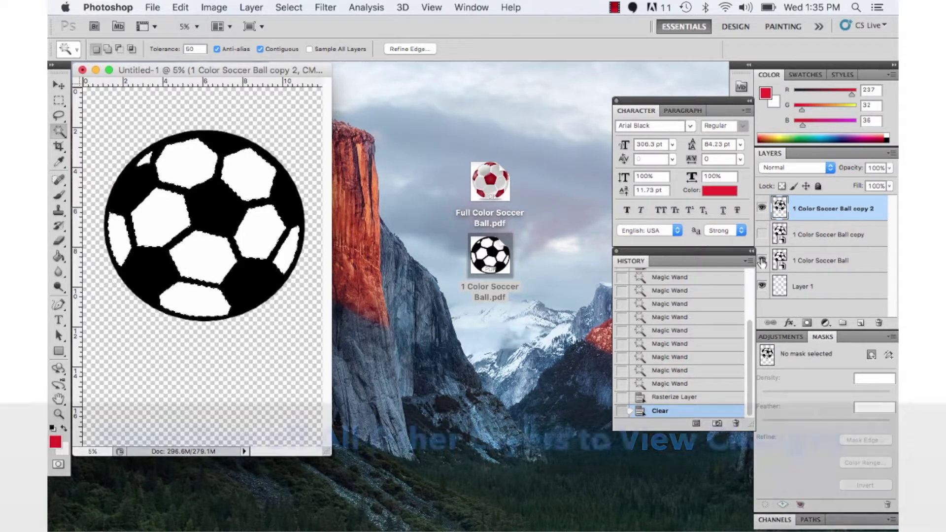
click(761, 261)
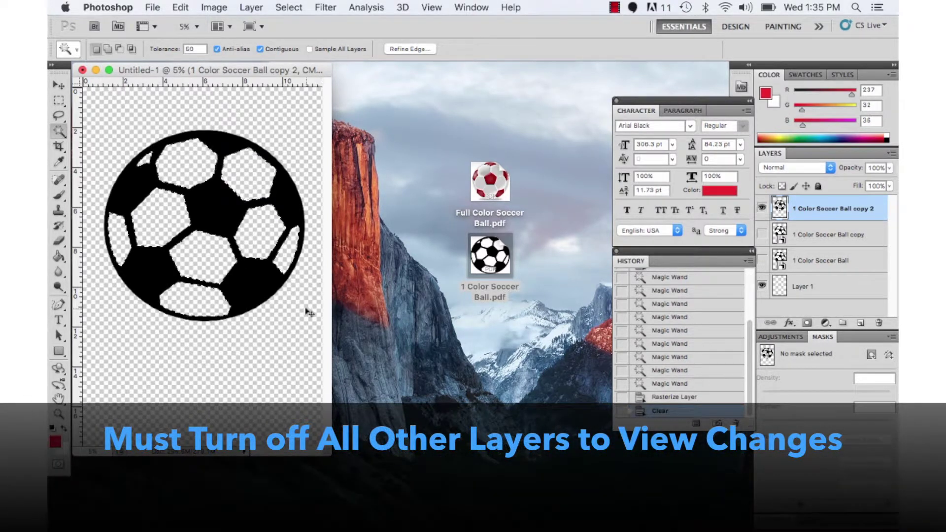
Step: Undo the deletion of the white panels and clear the selection
key(super+z)
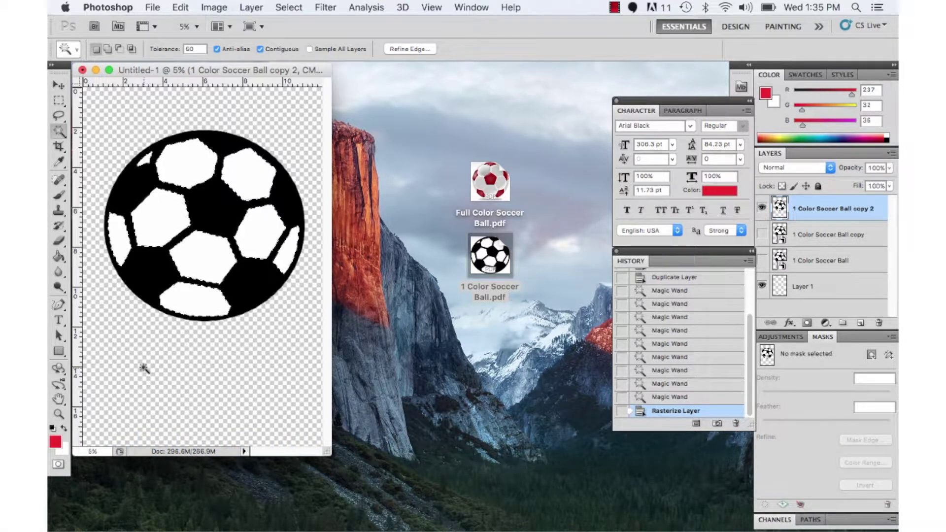
click(243, 352)
key(super+d)
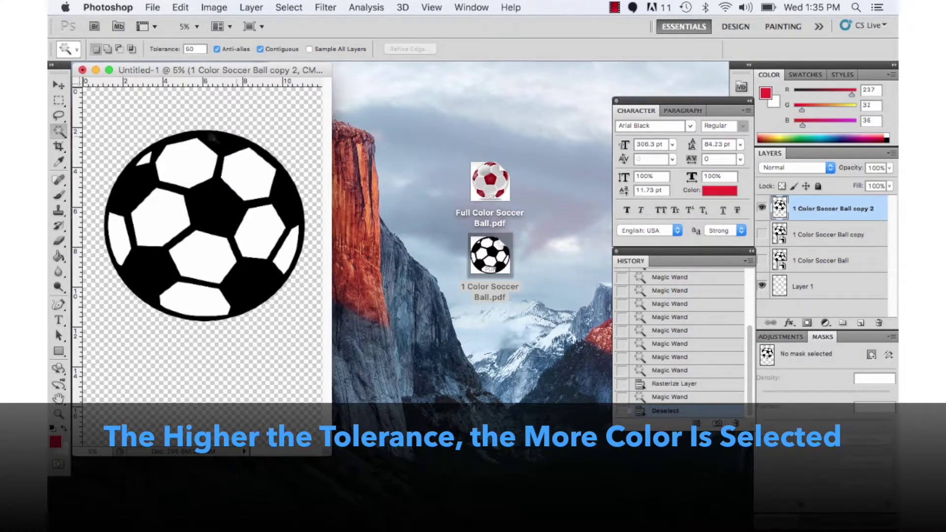
Step: Select the ball's white areas with Color Range, sampling white from a panel at a fuzziness of 50
click(288, 7)
click(307, 138)
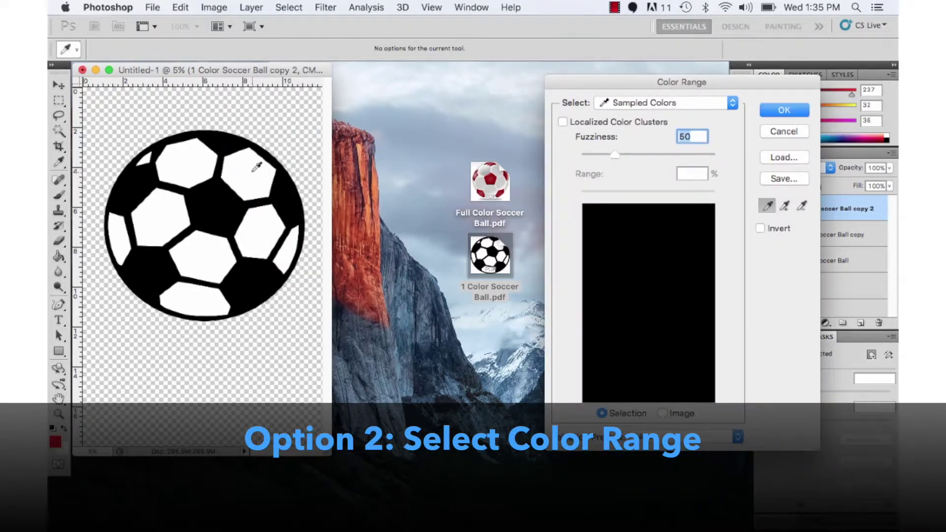
click(256, 168)
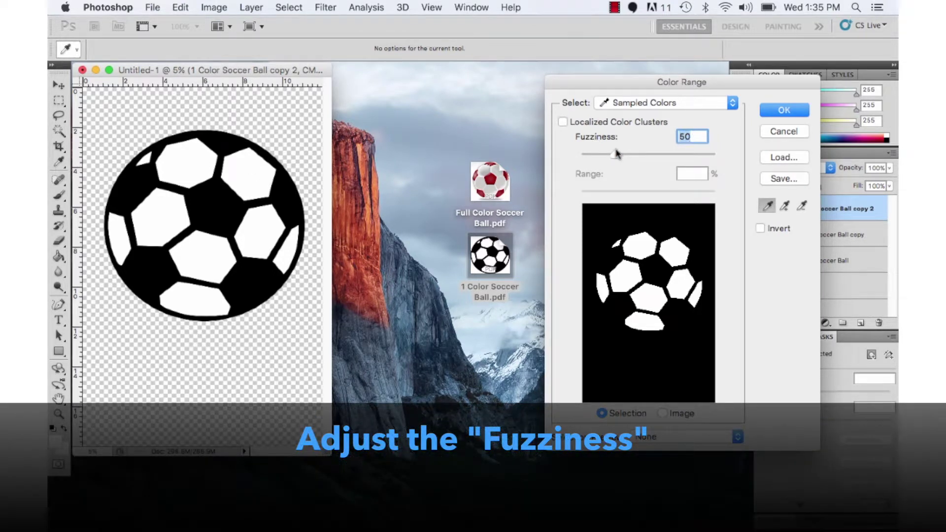
mouse_move(616, 156)
mouse_down()
mouse_move(693, 158)
mouse_move(618, 164)
mouse_up()
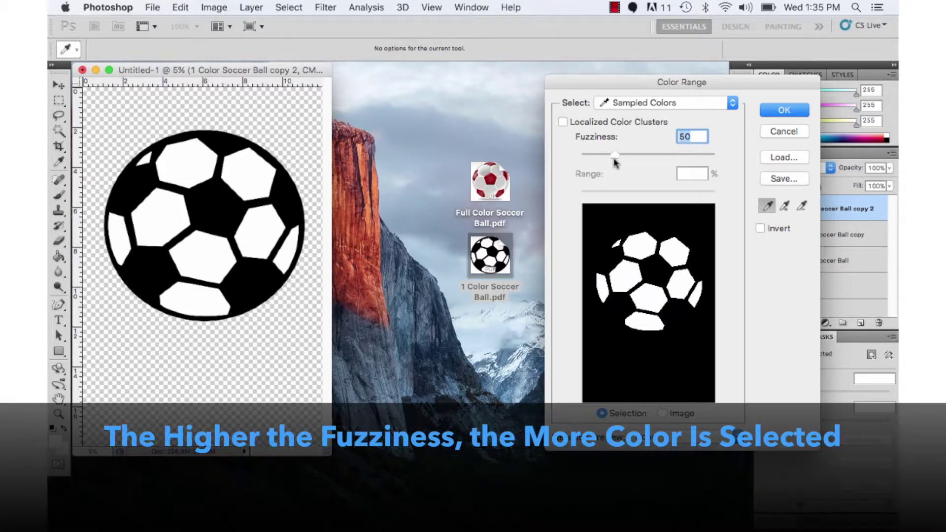
click(782, 109)
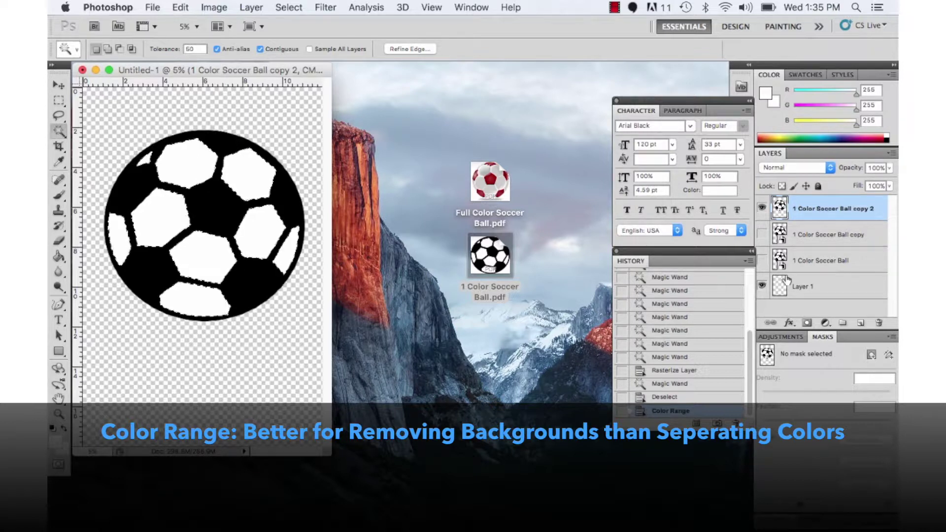
Step: Cut the selected white areas onto a new layer and check the separated colors by toggling each layer's visibility
key(super+shift+j)
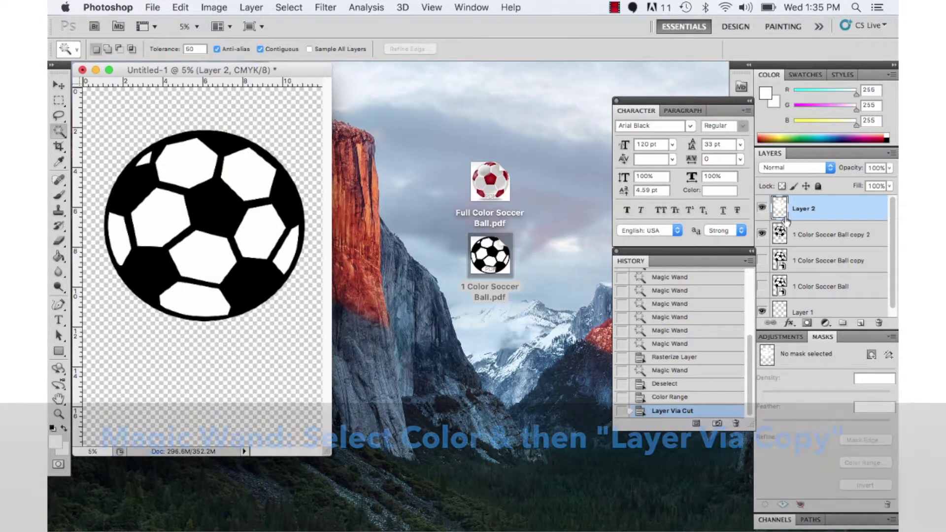
click(761, 234)
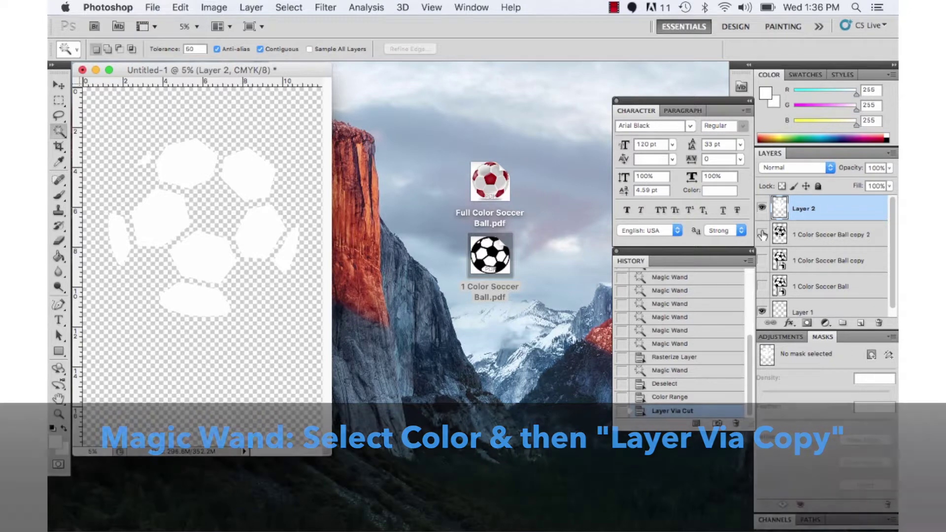
click(761, 235)
click(762, 209)
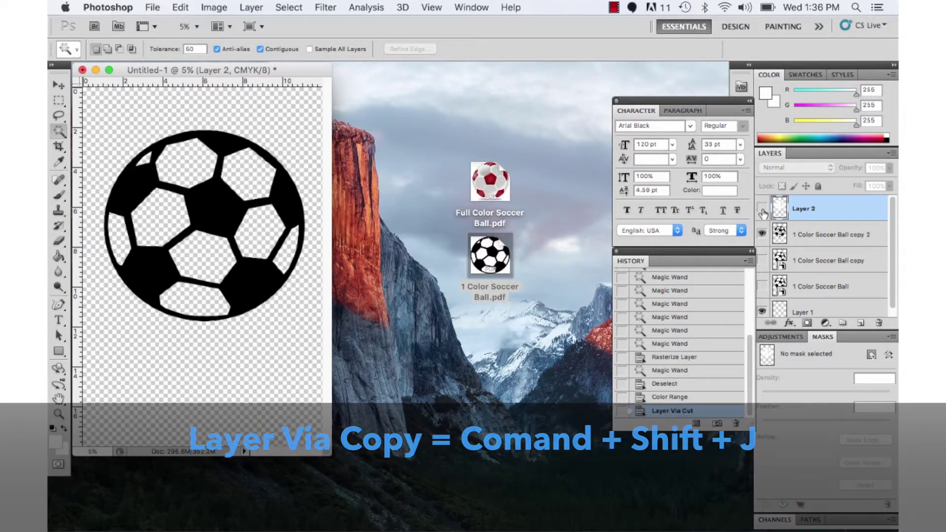
click(762, 211)
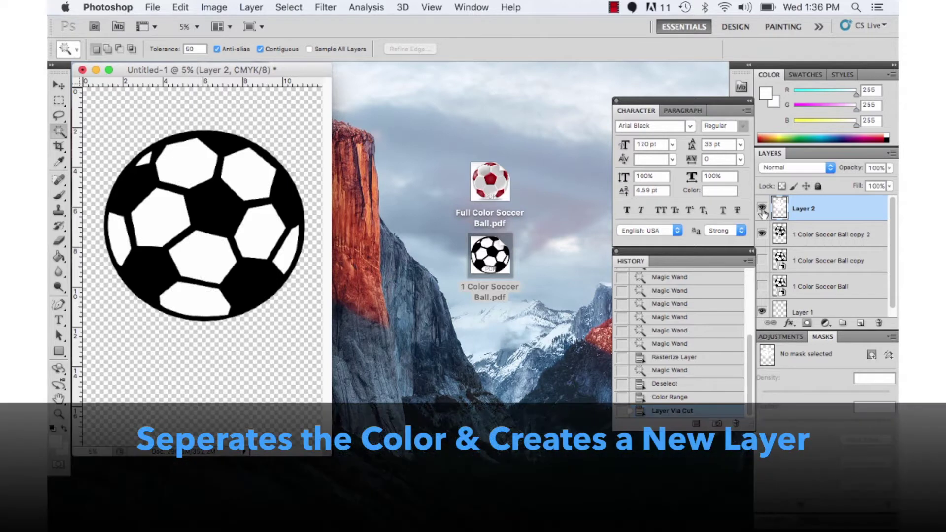
Step: Apply a Color Overlay to Layer 2 with the CMYK color C 100, M 0, Y 0, K 0
double_click(842, 212)
click(521, 302)
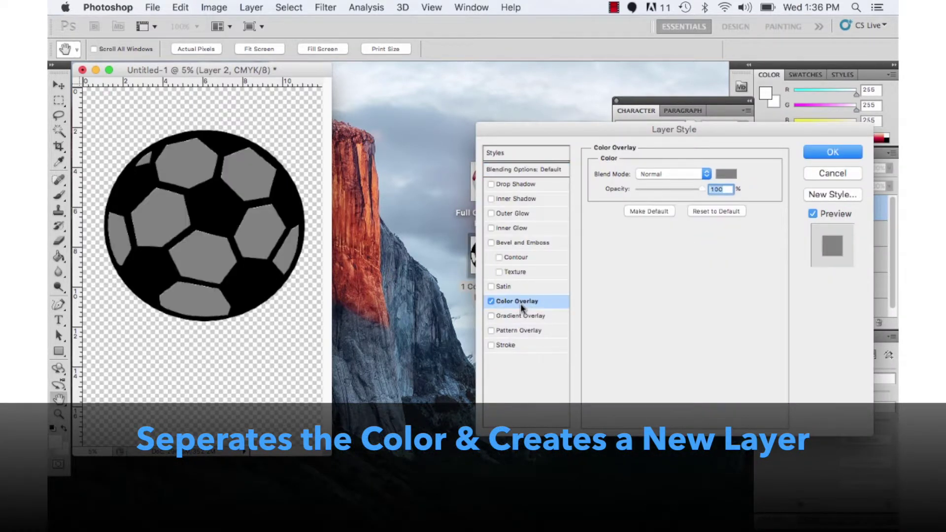
click(720, 174)
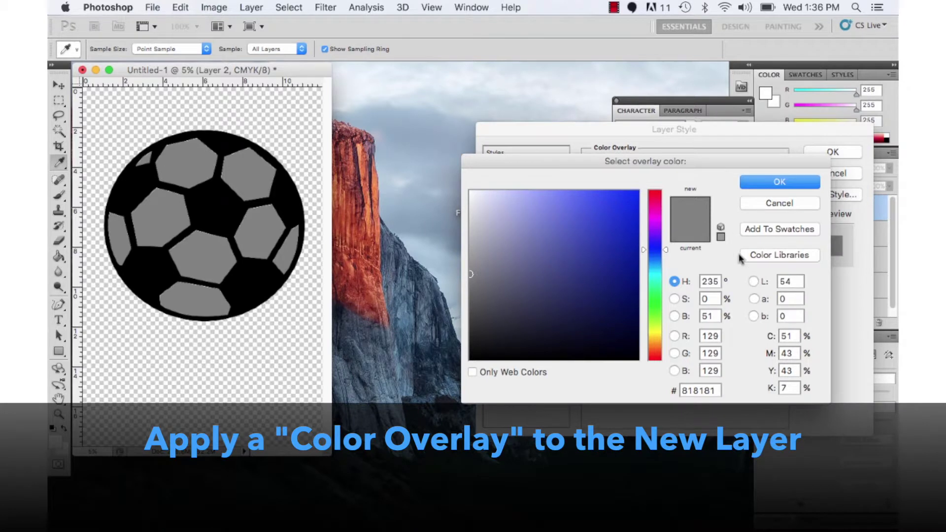
double_click(793, 335)
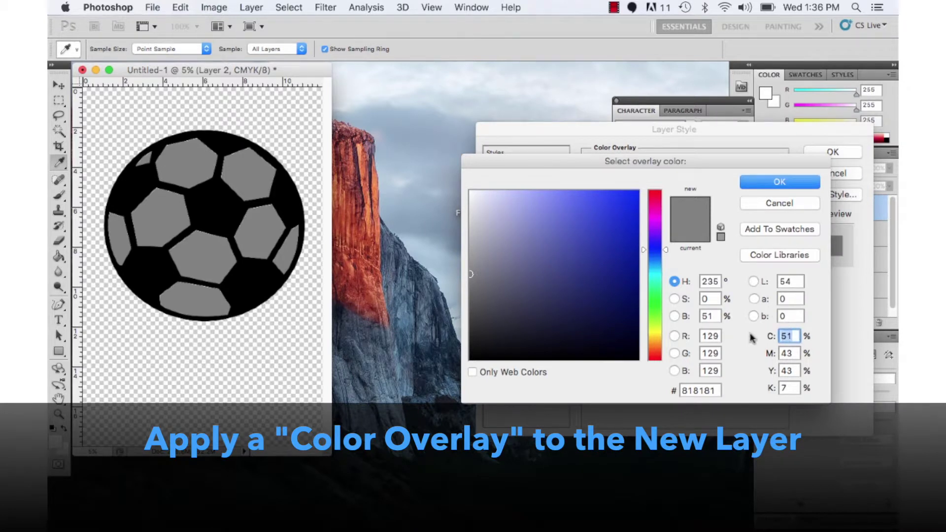
text(100)
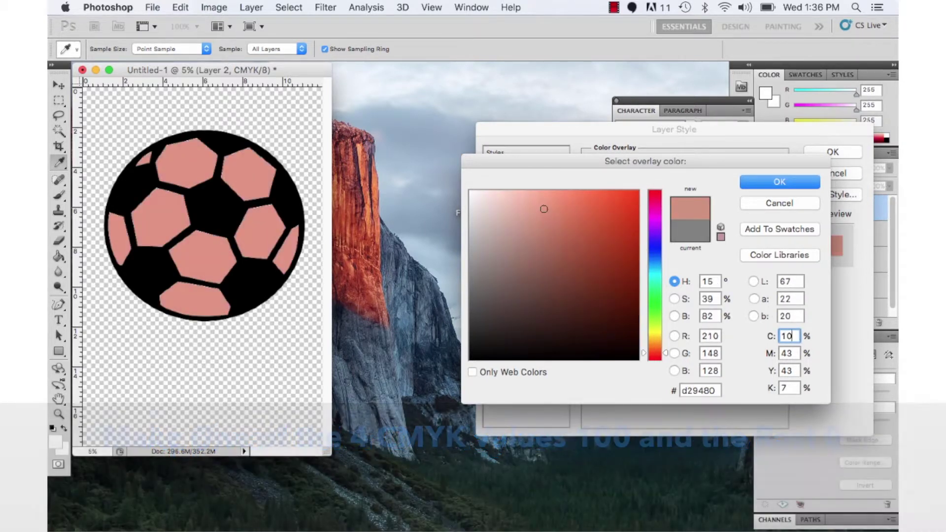
key(Tab)
text(0)
key(Tab)
text(0)
key(Tab)
text(0)
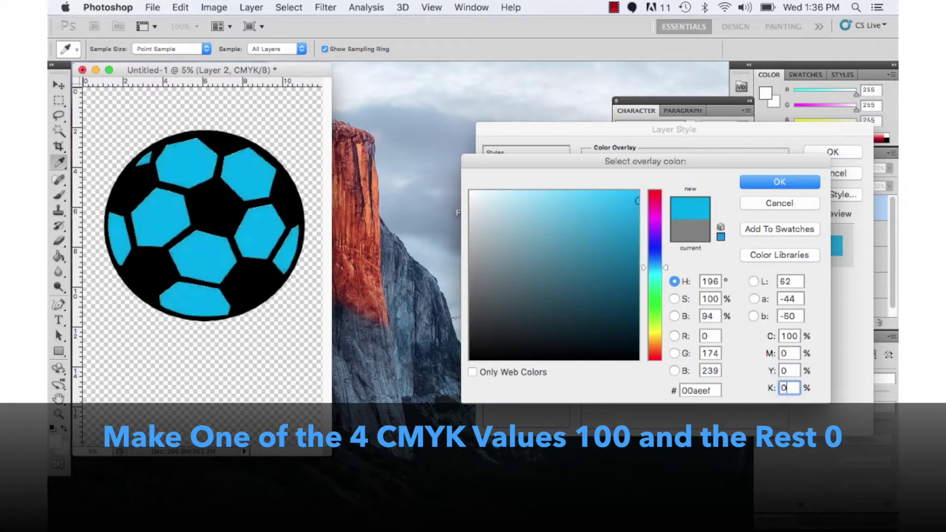
click(804, 183)
click(826, 153)
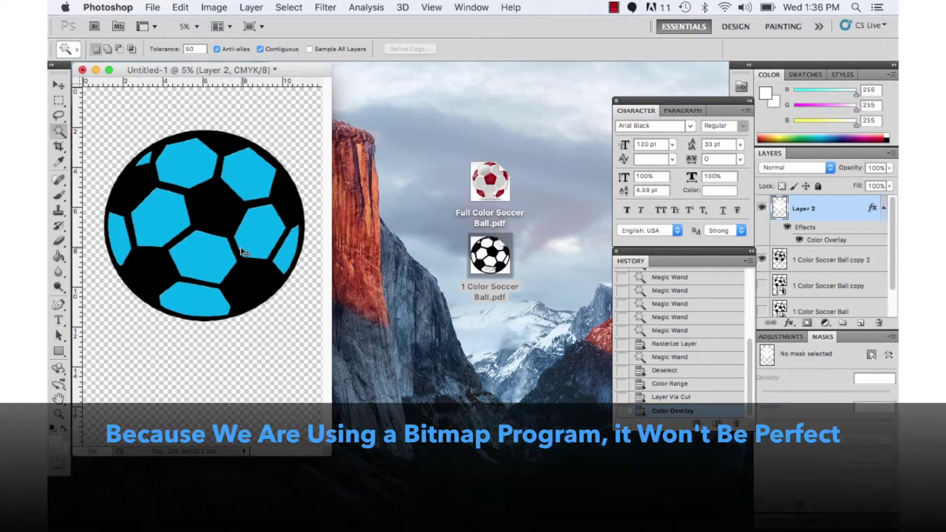
Step: Examine the edges between the cyan panels and the black areas up close
key(super+equal)
key(super+equal)
key(super+equal)
key(super+equal)
key(super+equal)
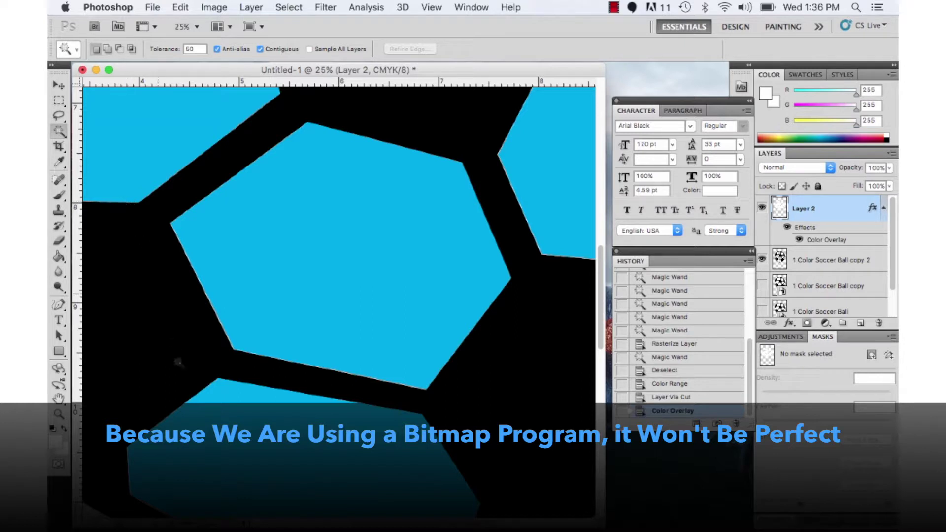
key(super+minus)
key(super+minus)
key(super+minus)
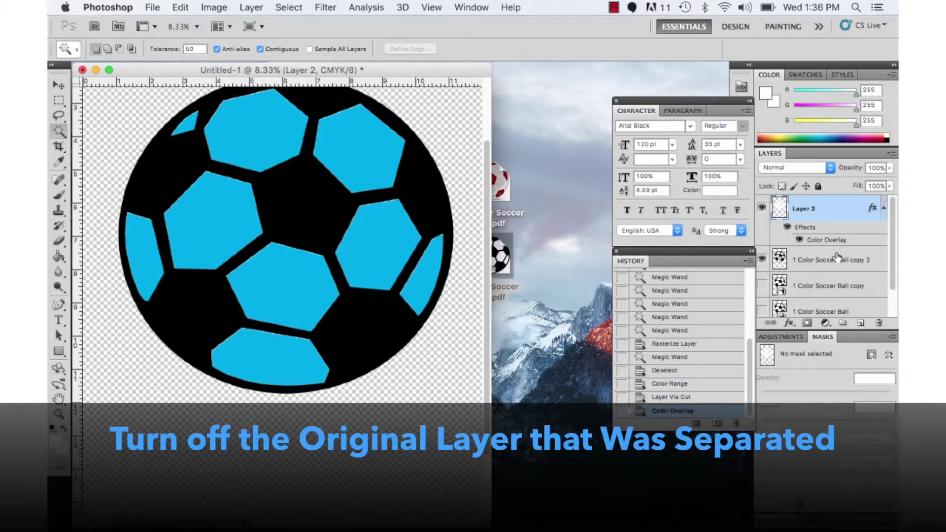
double_click(837, 258)
click(525, 301)
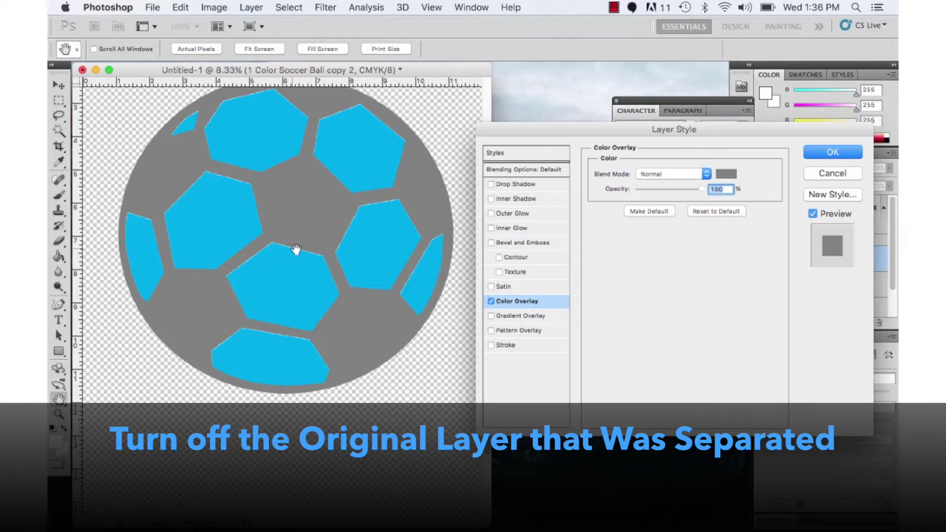
click(842, 174)
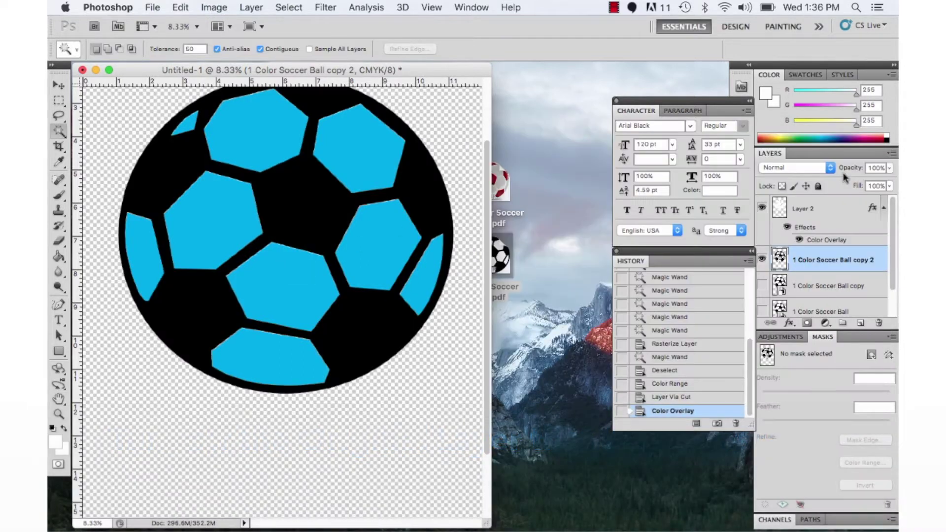
Step: Hide the 1 Color Soccer Ball copy 2 layer and show the 1 Color Soccer Ball copy backup layer
click(762, 260)
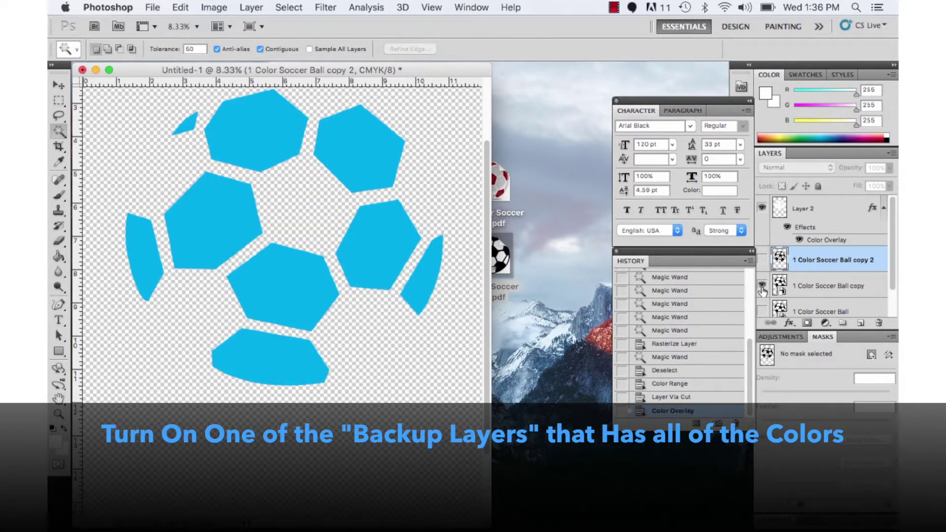
click(761, 286)
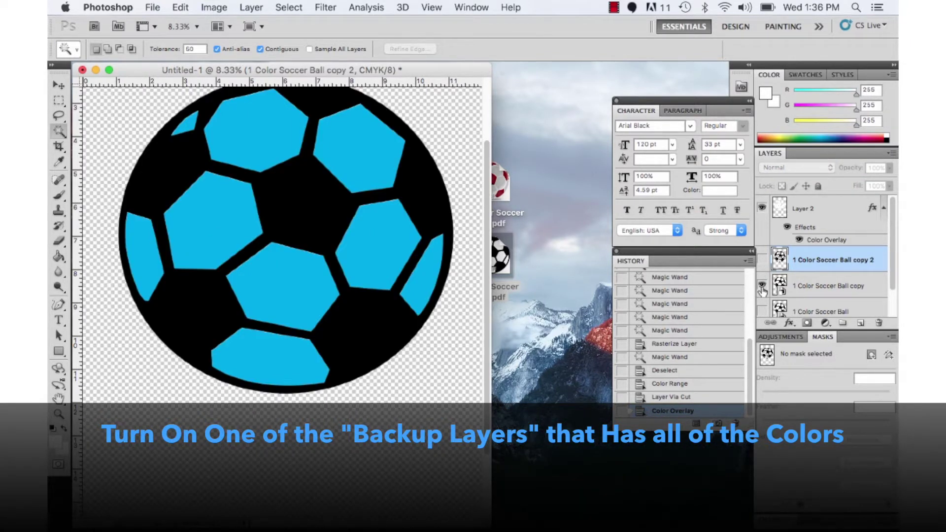
Step: Apply a Color Overlay to the 1 Color Soccer Ball copy layer with the CMYK color C 0, M 0, Y 0, K 100
double_click(827, 279)
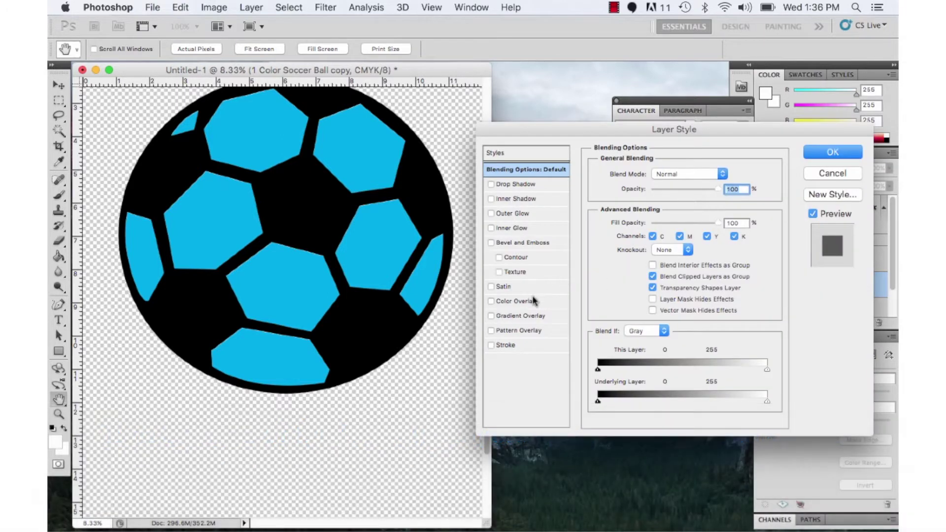
click(534, 302)
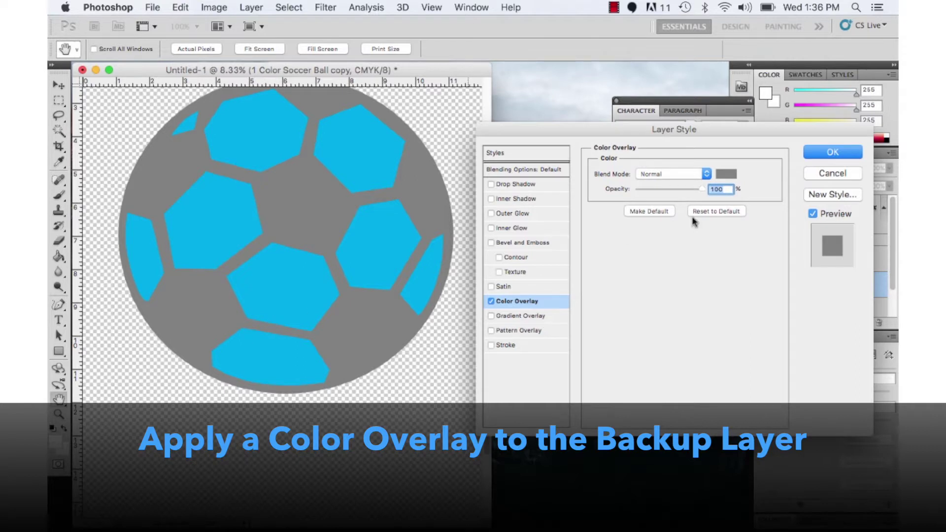
click(727, 174)
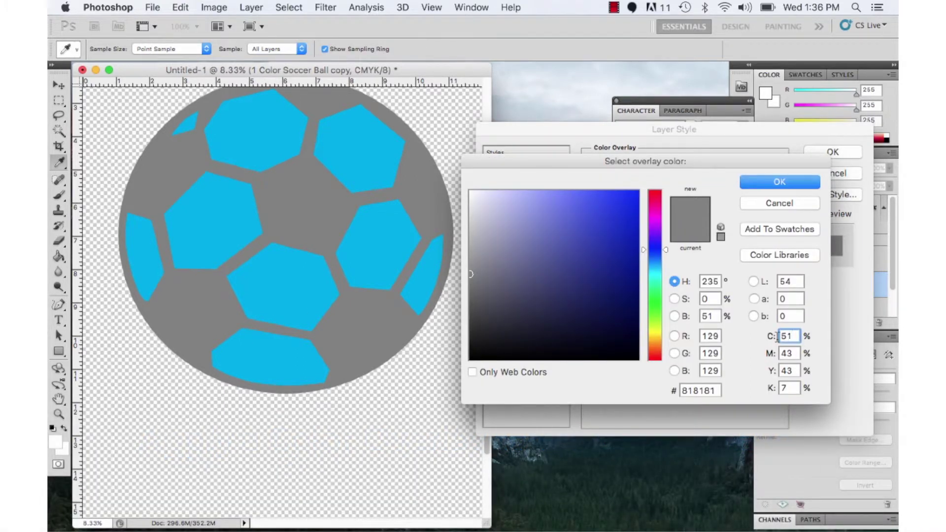
text(0)
key(Tab)
text(0)
key(Tab)
text(0)
key(Tab)
text(100)
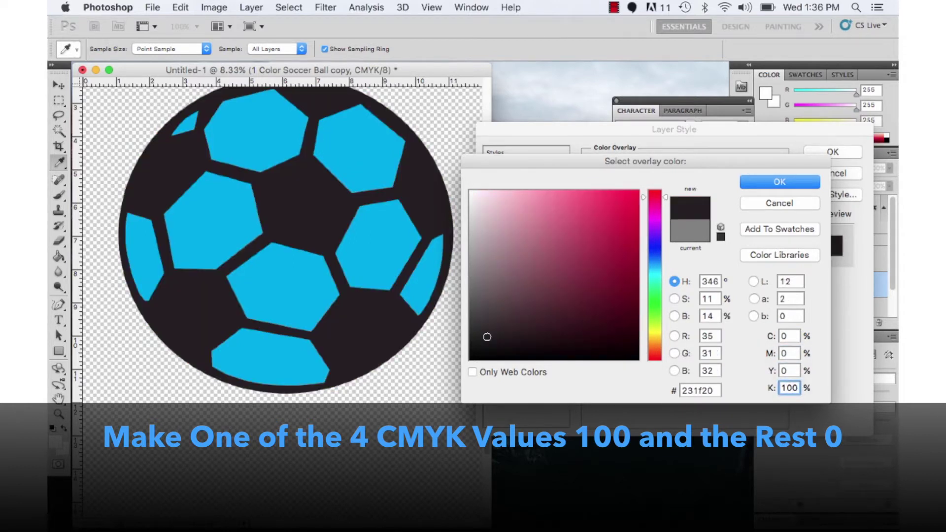
key(Return)
key(Return)
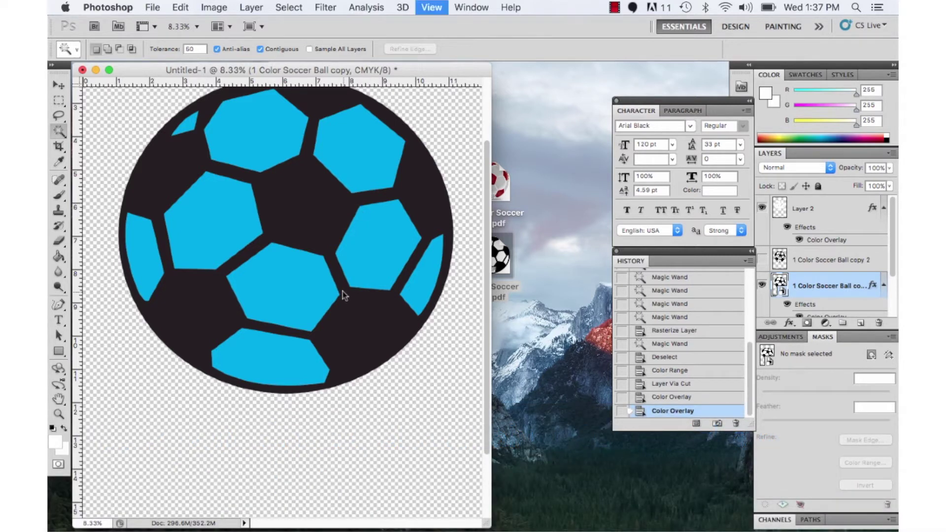
Step: Inspect the panel edges up close for gaps between the two overlay colors, and return to viewing the whole ball
key(super+equal)
key(super+equal)
key(super+equal)
key(super+equal)
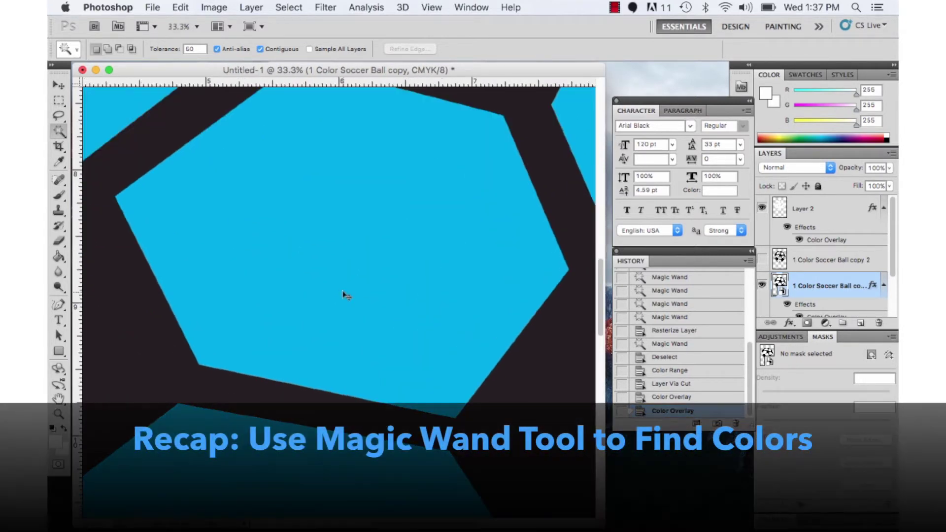
key(super+minus)
key(super+minus)
key(super+minus)
key(super+minus)
key(super+minus)
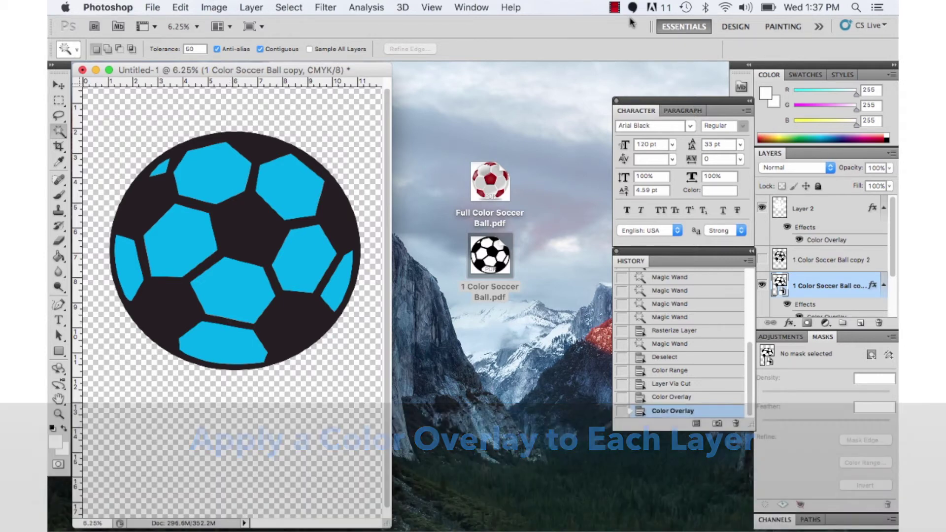
click(614, 7)
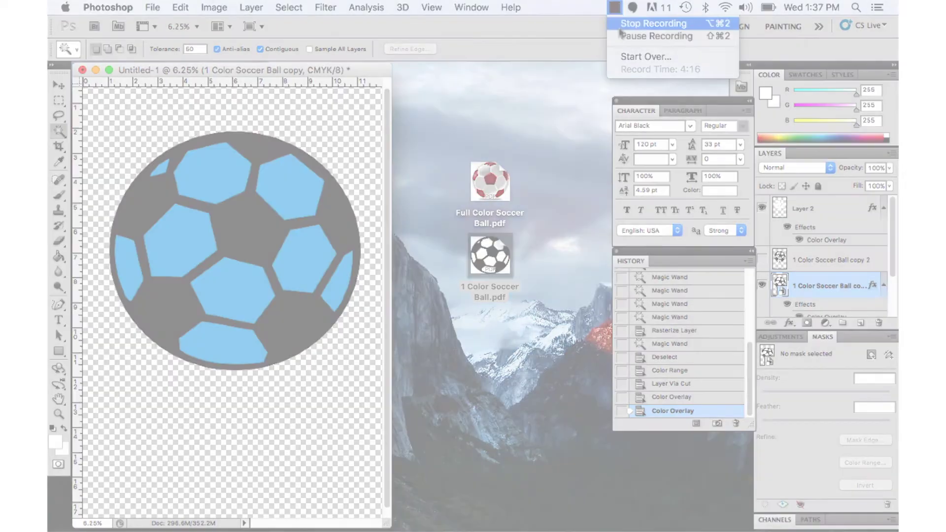